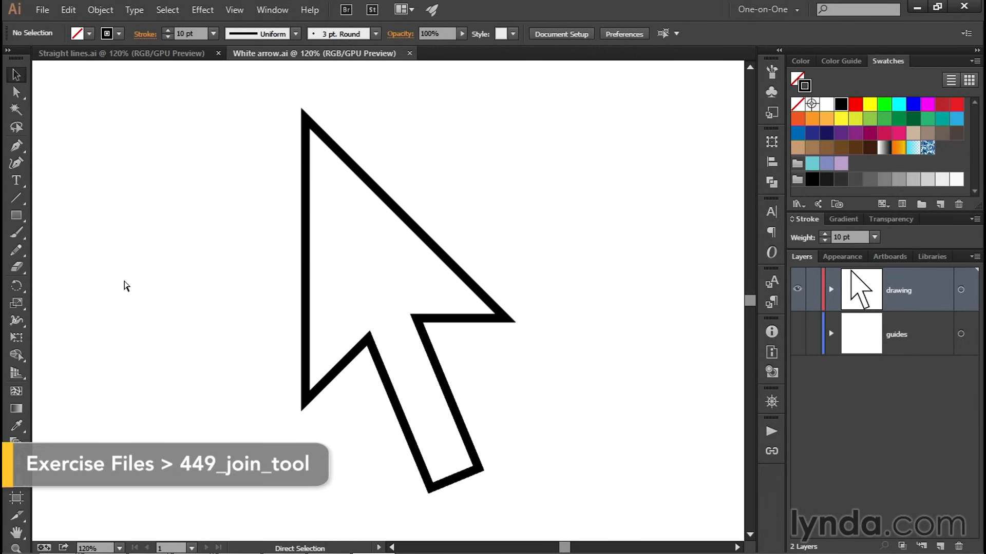
# Switch from White arrow.ai back to the Straight lines.ai document.
pyautogui.hotkey('ctrl', 'Tab')
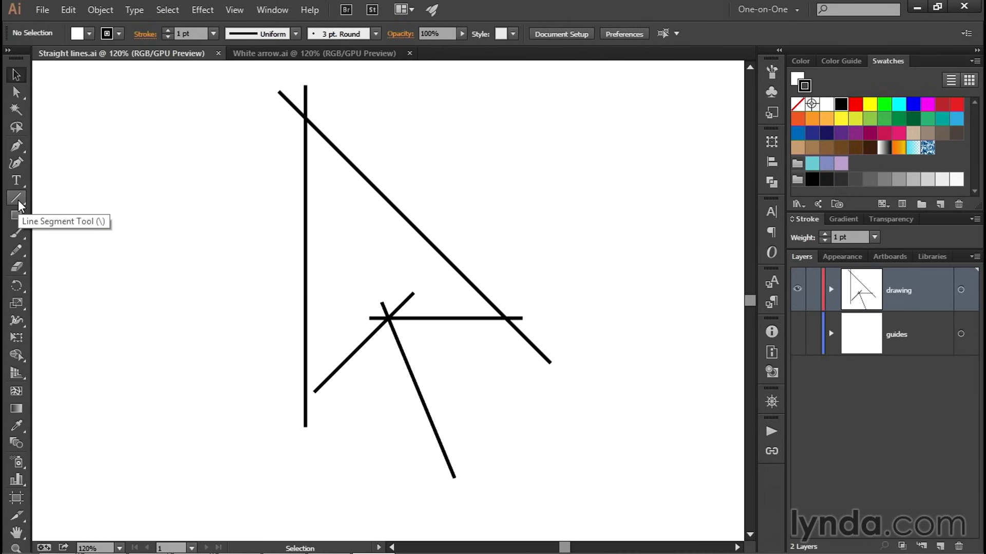
# Select all the crossing lines and pick the Join Tool from the Pencil flyout.
pyautogui.hotkey('ctrl', 'a')
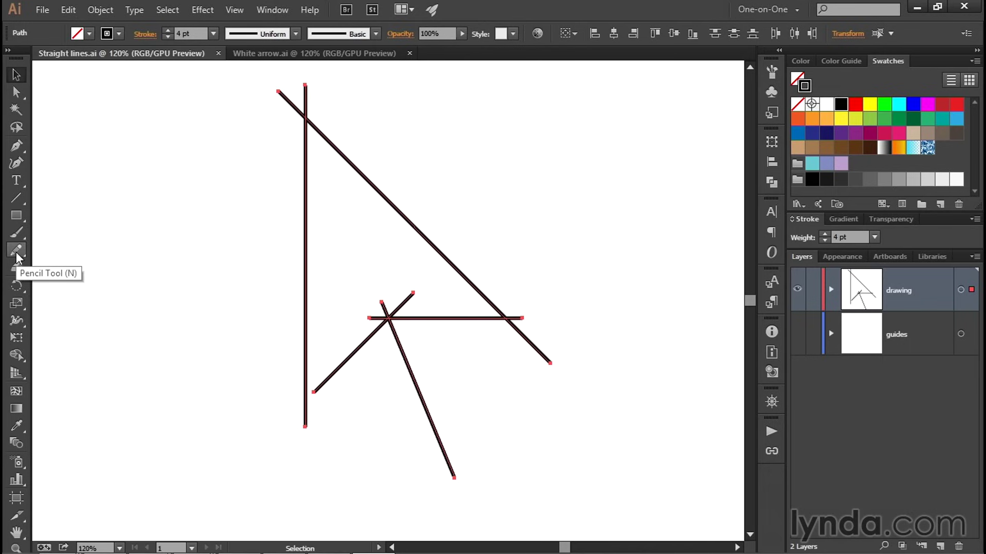
pyautogui.moveTo(17, 252)
pyautogui.mouseDown()
pyautogui.moveTo(75, 247)
pyautogui.moveTo(107, 290)
pyautogui.moveTo(102, 299)
pyautogui.mouseUp()
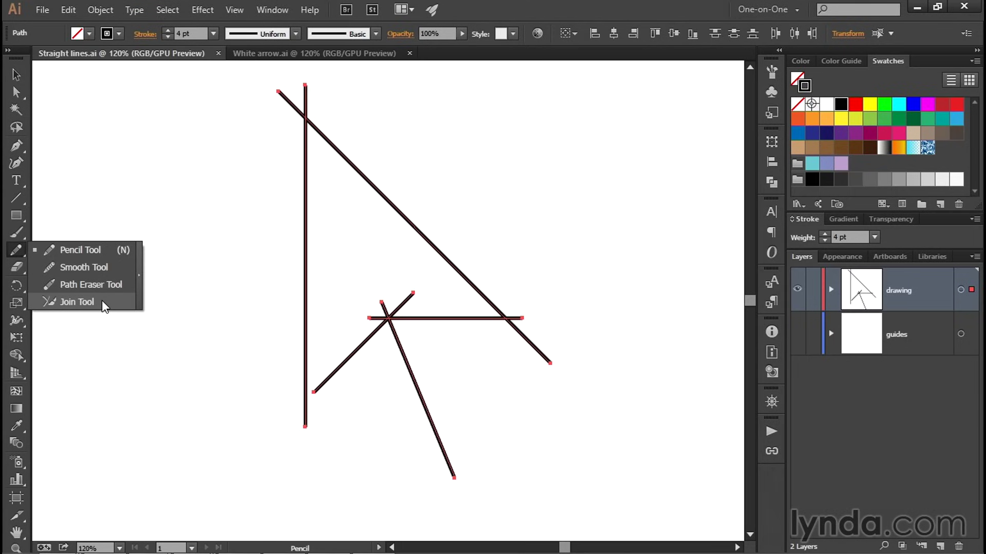
pyautogui.moveTo(102, 300); pyautogui.dragTo(102, 301)
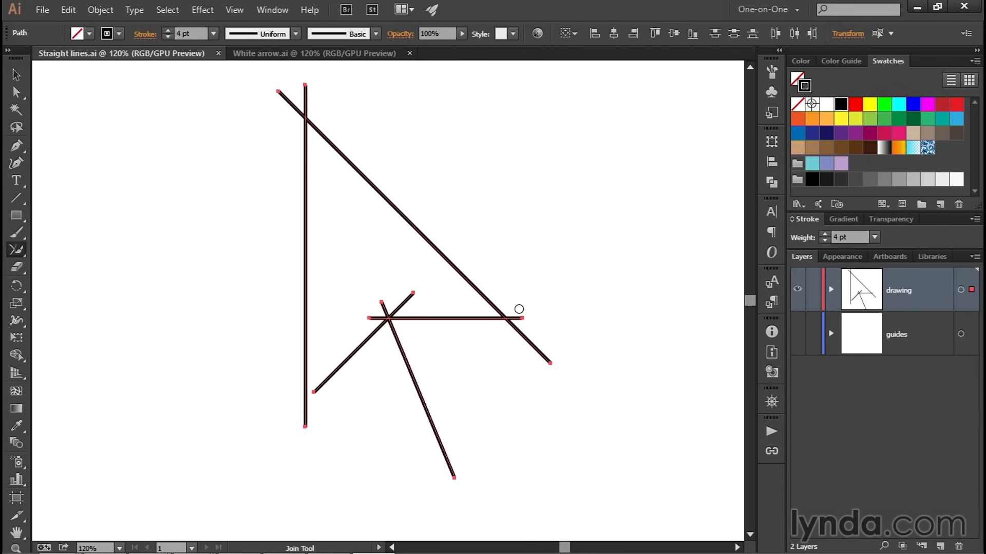
# Join the crossing lines at the tip, lower-left and top-left corners, redoing the top-left join.
pyautogui.moveTo(516, 310); pyautogui.dragTo(509, 338)
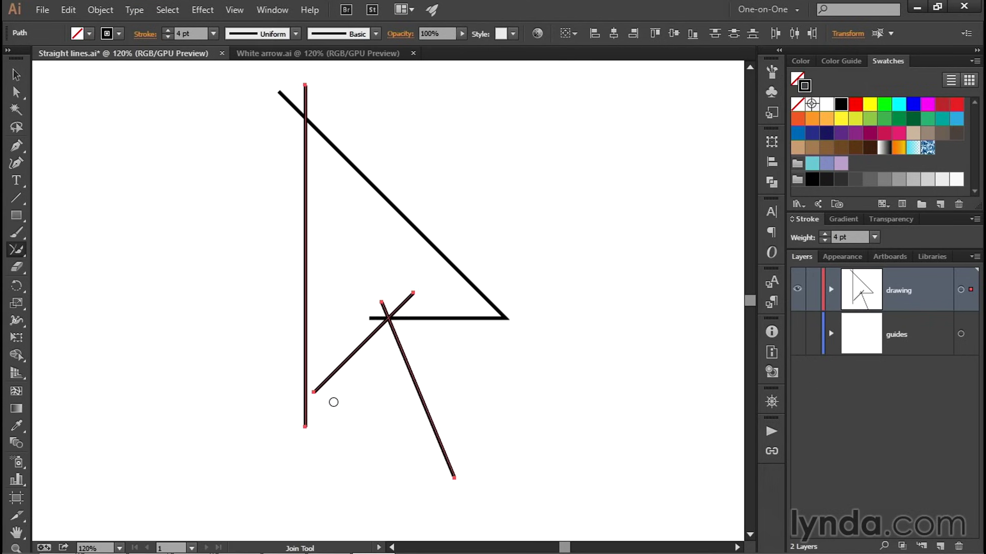
pyautogui.moveTo(331, 401); pyautogui.dragTo(278, 370)
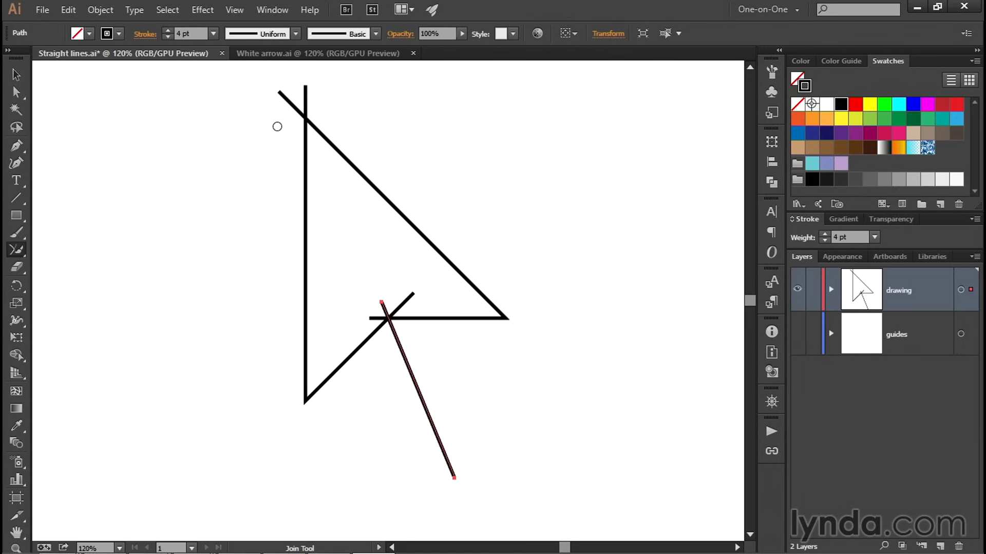
pyautogui.hotkey('ctrl', 'a')
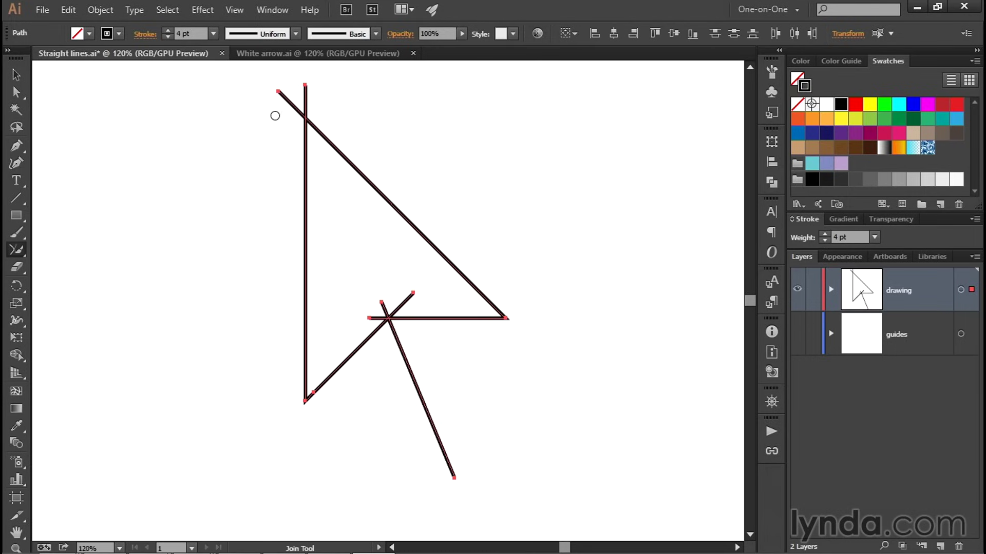
pyautogui.moveTo(276, 116)
pyautogui.mouseDown()
pyautogui.moveTo(286, 101)
pyautogui.moveTo(327, 100)
pyautogui.moveTo(308, 106)
pyautogui.mouseUp()
pyautogui.hotkey('ctrl', 'z')
pyautogui.moveTo(271, 153); pyautogui.dragTo(341, 117)
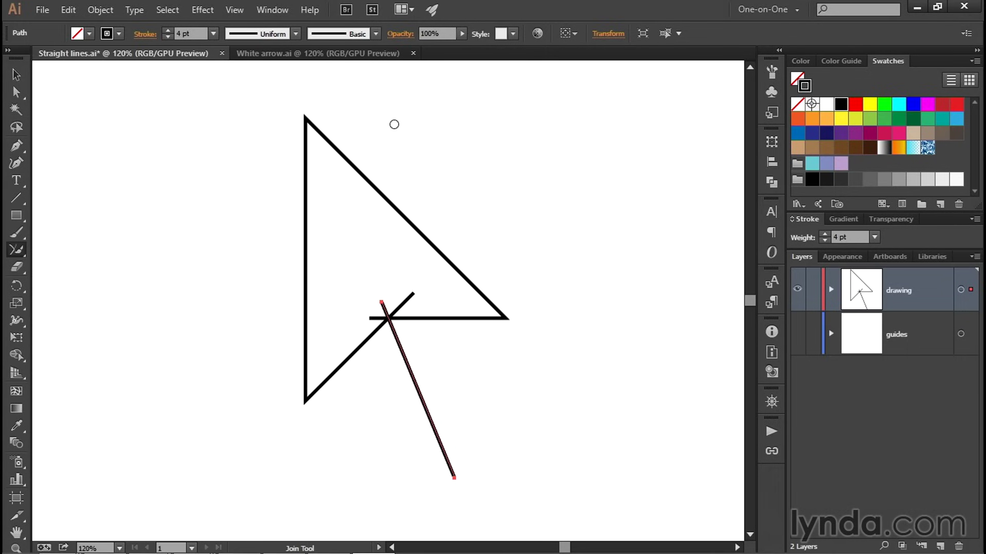
# Invert the selection to exclude the tail line, then join and trim the inner corner.
pyautogui.click(172, 12)
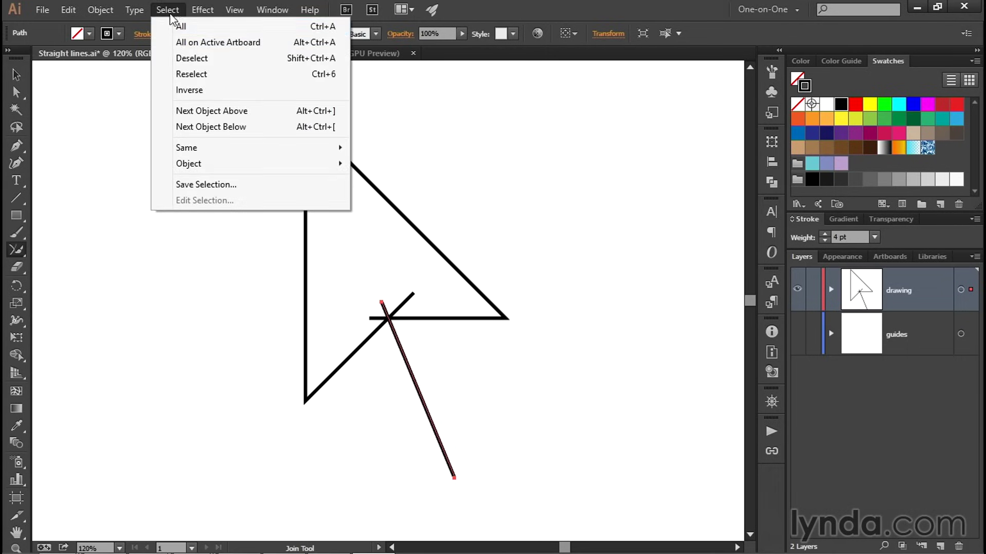
pyautogui.click(220, 91)
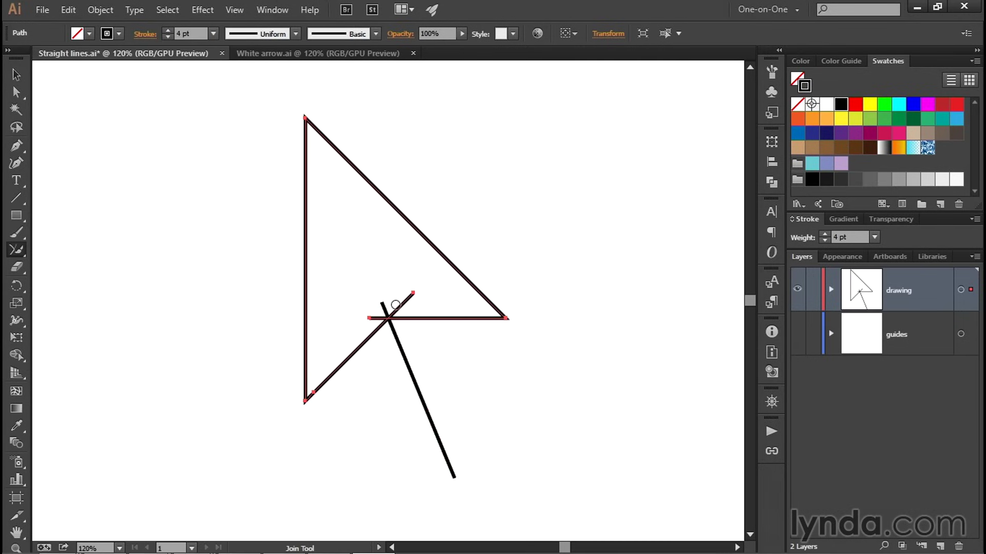
pyautogui.moveTo(406, 304); pyautogui.dragTo(377, 318)
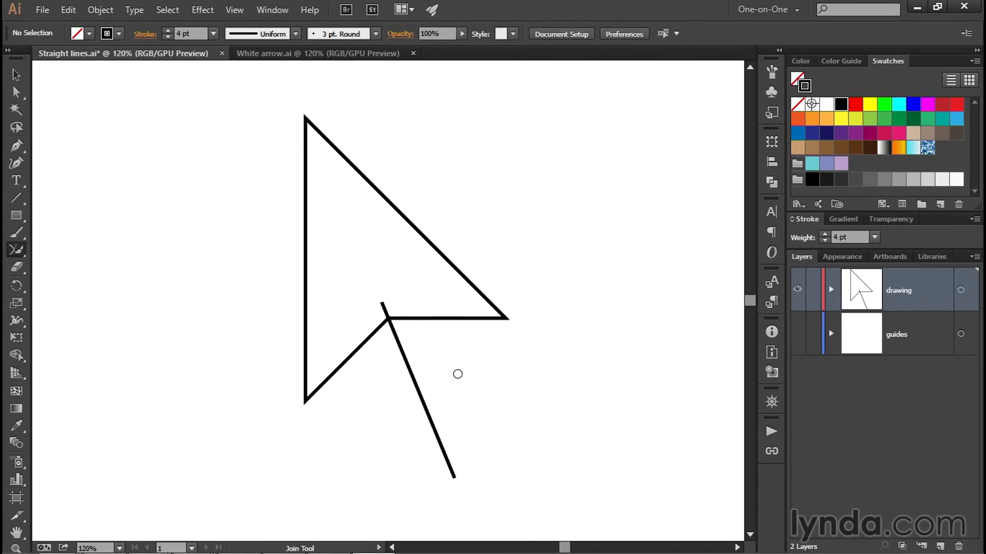
pyautogui.press('v')
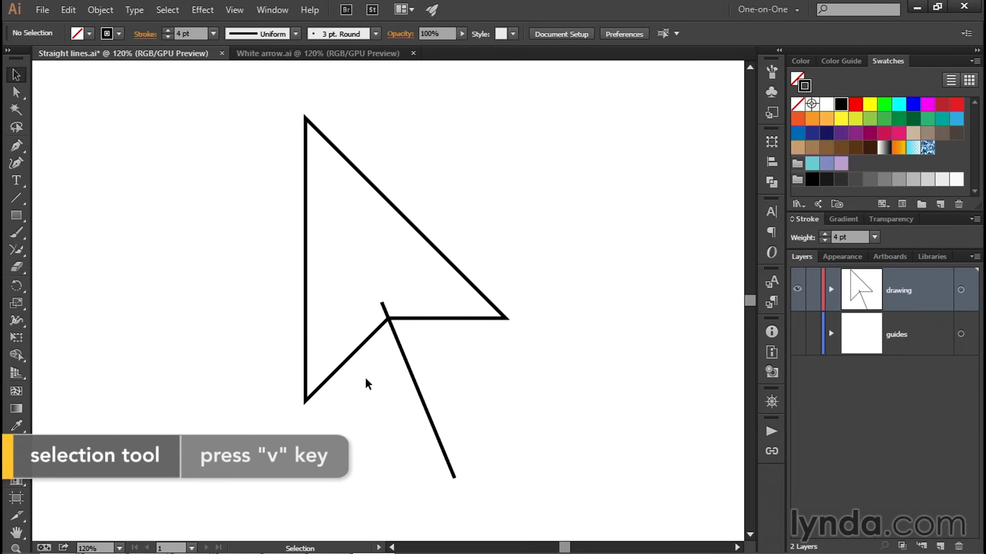
# Give the tail line a 60 pt stroke weight.
pyautogui.click(411, 373)
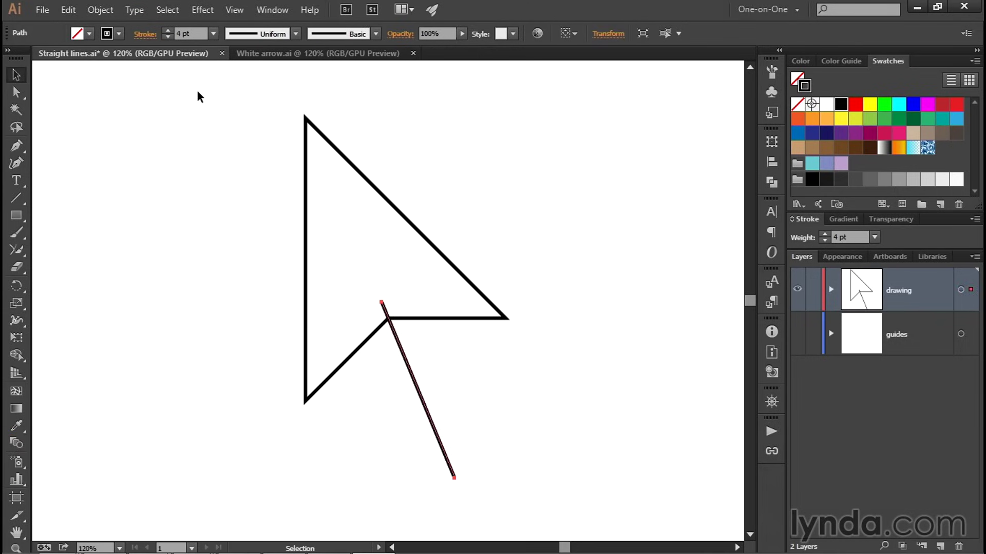
pyautogui.click(198, 31)
pyautogui.write('60')
pyautogui.press('Return')
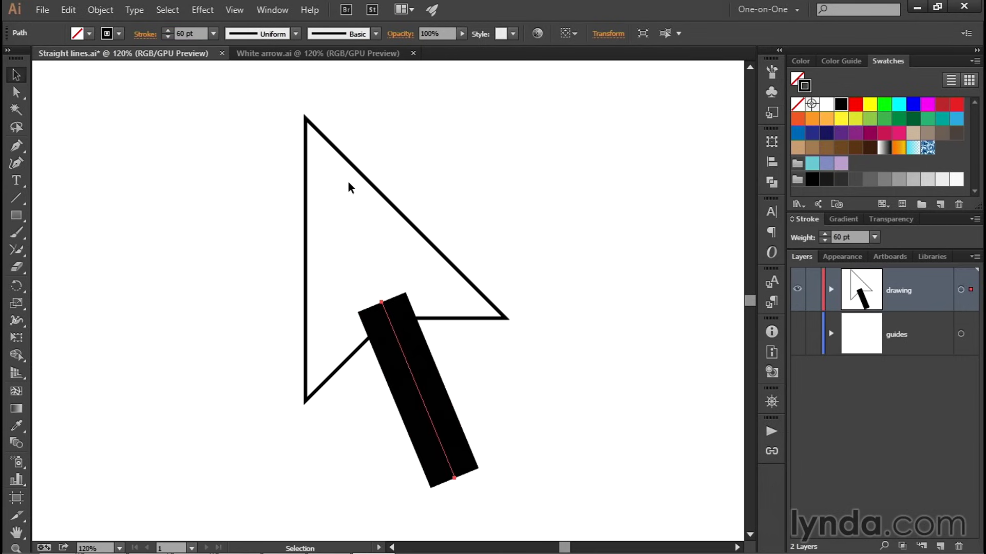
# Outline the tail's stroke into a rectangle and swap its fill and stroke.
pyautogui.click(101, 11)
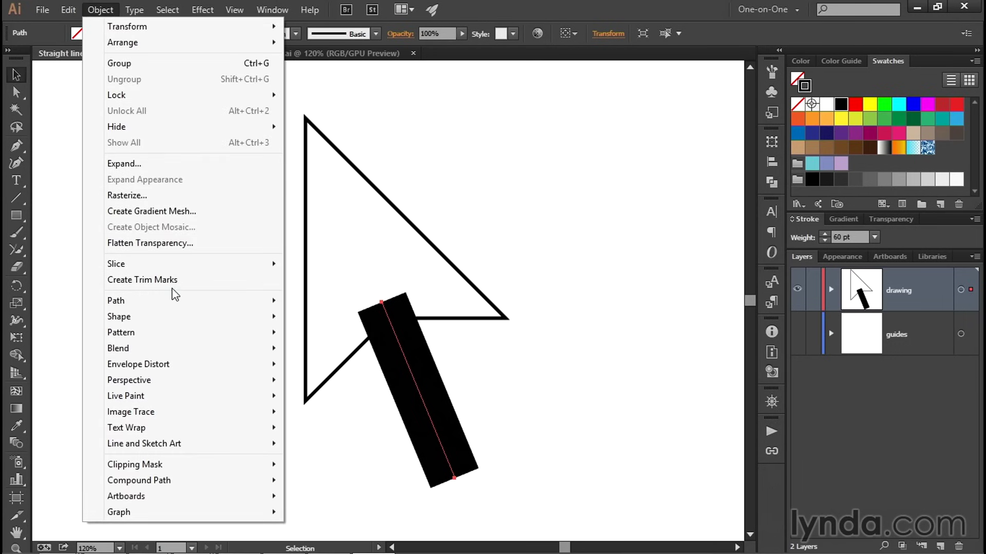
pyautogui.moveTo(183, 304)
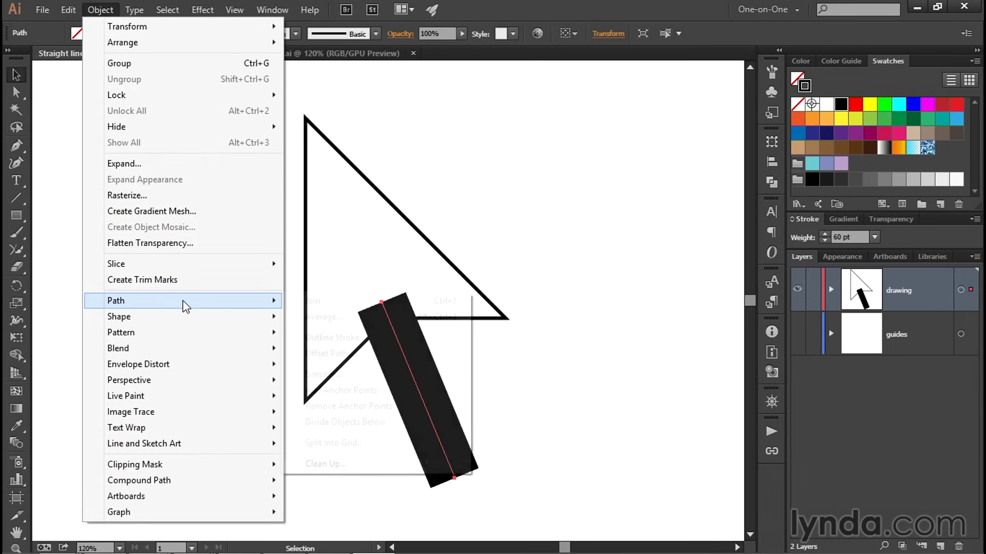
pyautogui.click(370, 337)
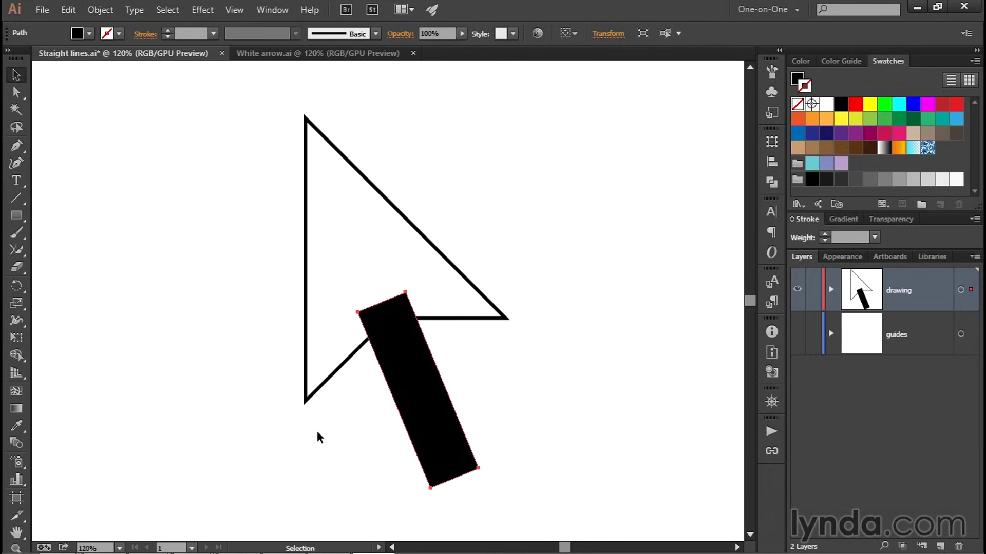
pyautogui.hotkey('shift', 'x')
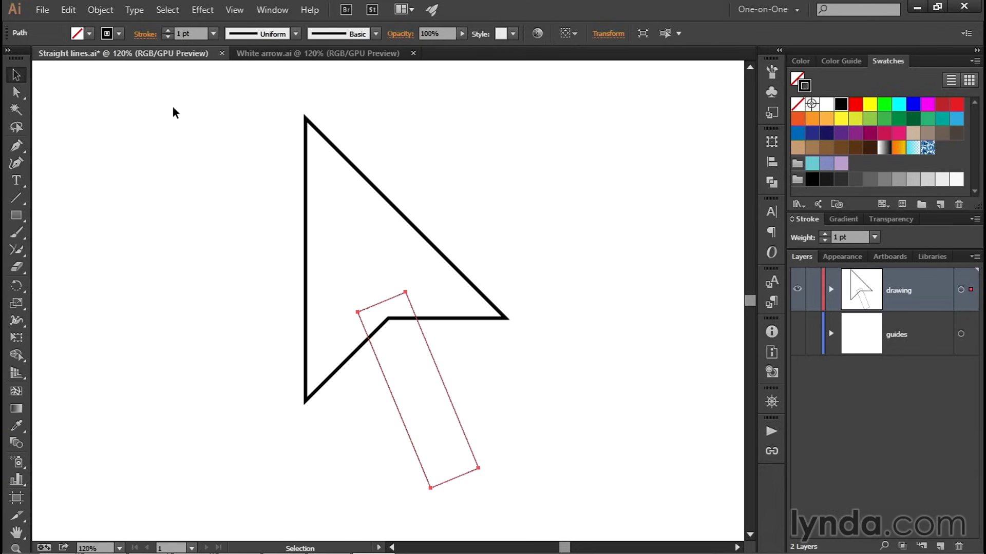
pyautogui.click(190, 33)
pyautogui.write('4')
pyautogui.press('Return')
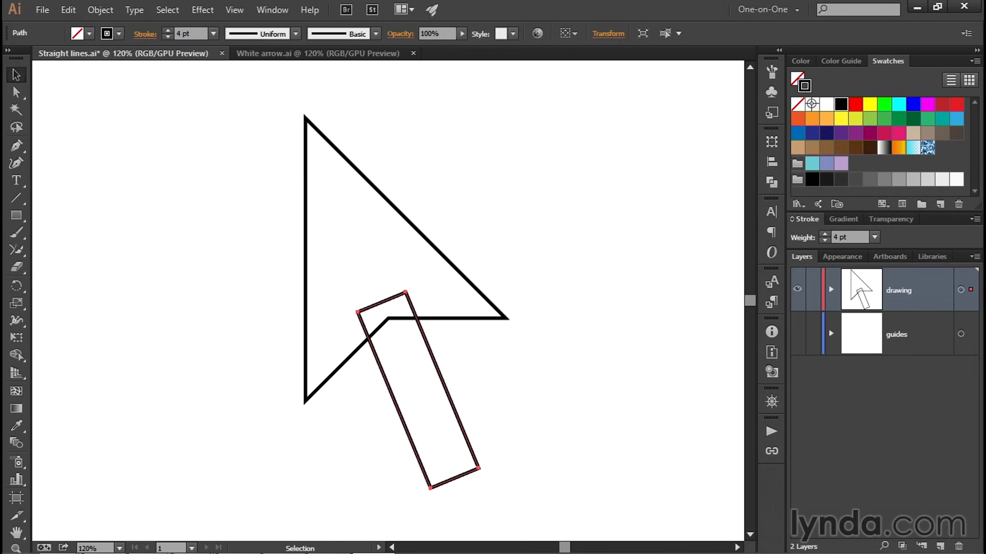
pyautogui.press('a')
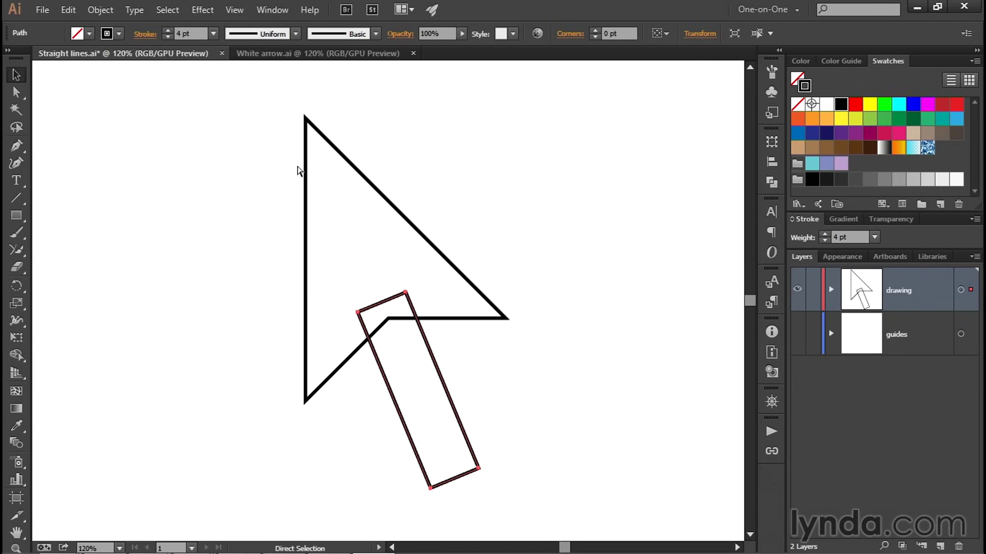
pyautogui.click(20, 359)
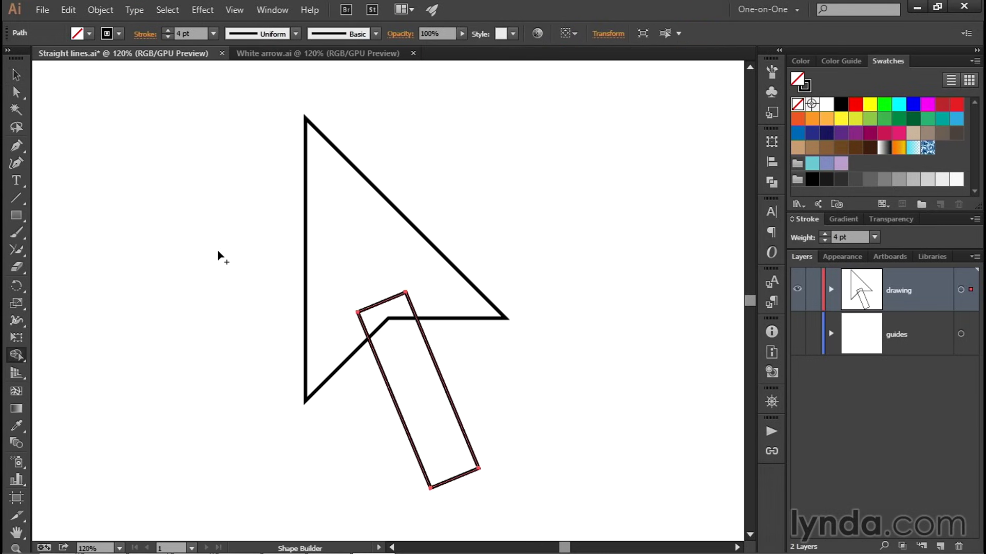
pyautogui.hotkey('ctrl', 'a')
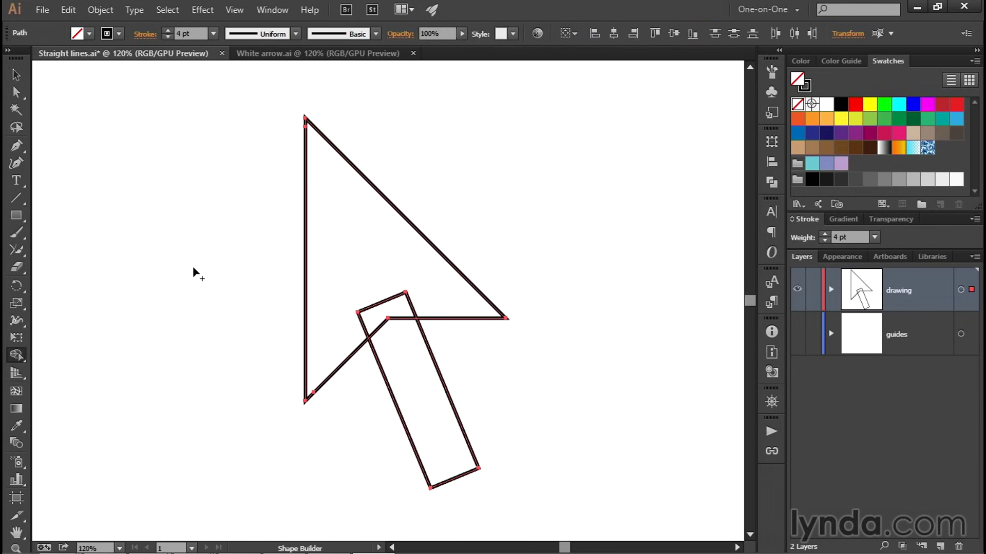
pyautogui.moveTo(420, 382); pyautogui.dragTo(334, 210)
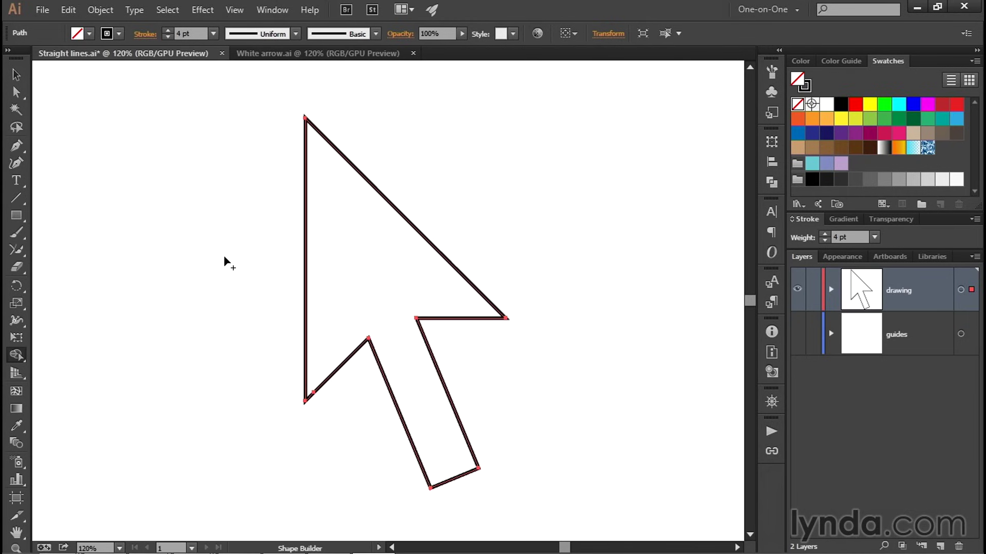
pyautogui.hotkey('ctrl', 'z')
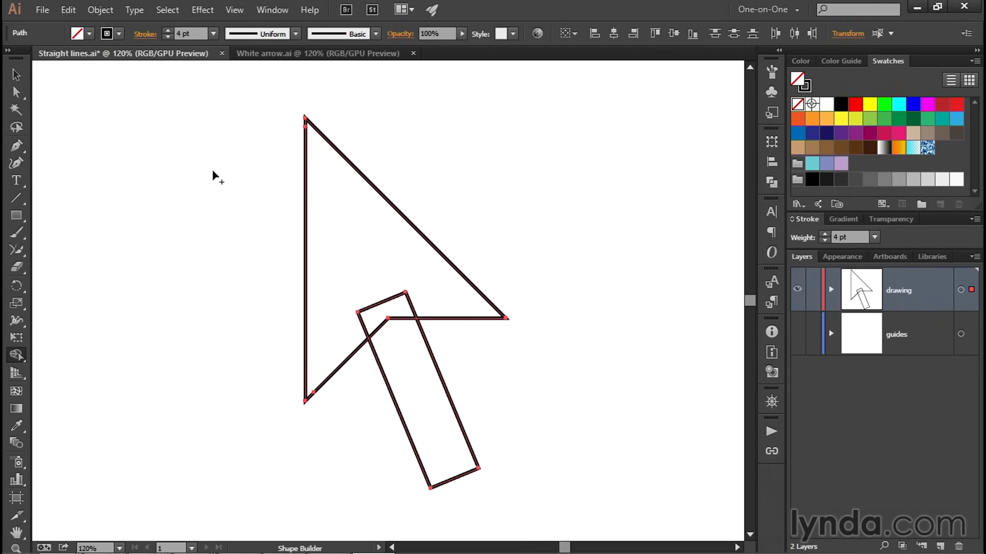
pyautogui.press('a')
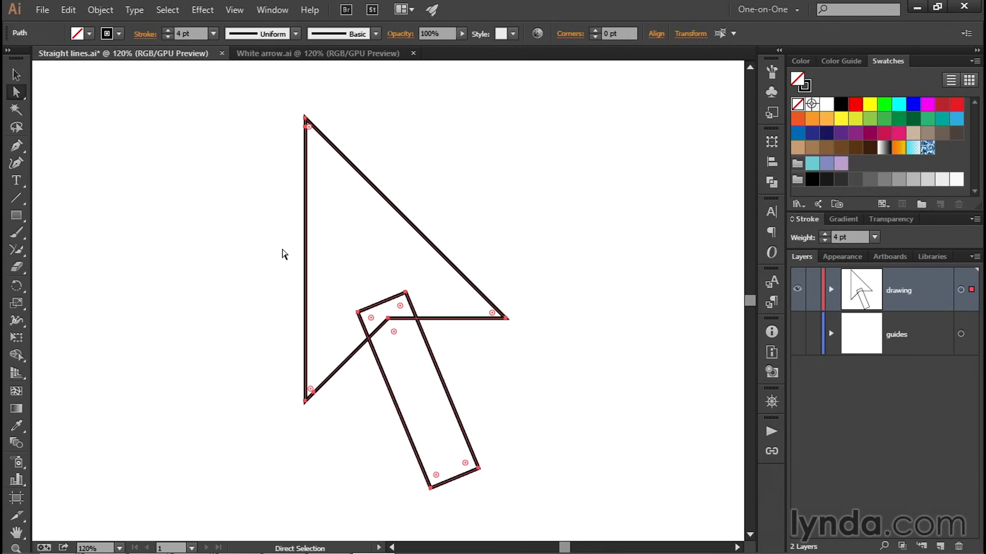
# Delete the top edge of the tail rectangle.
pyautogui.click(373, 265)
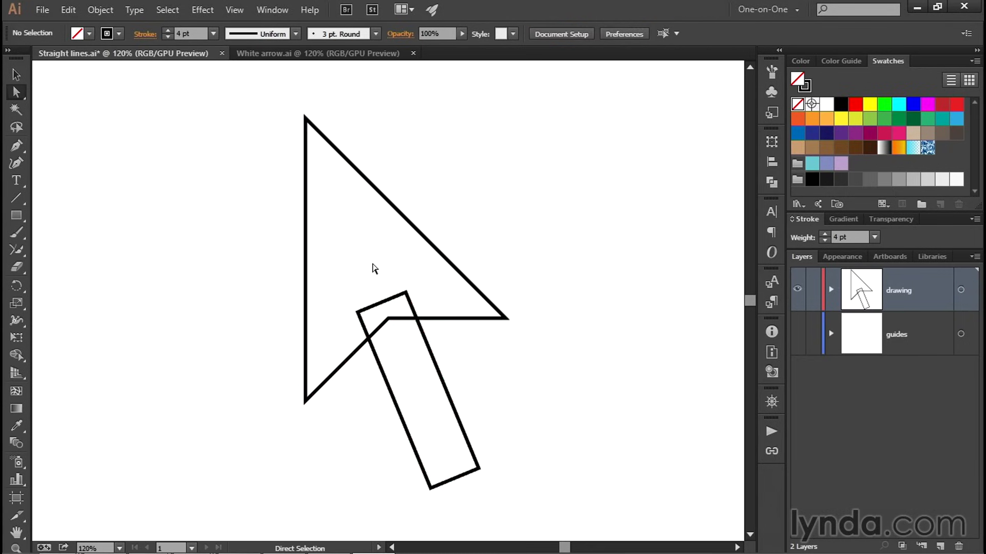
pyautogui.click(391, 299)
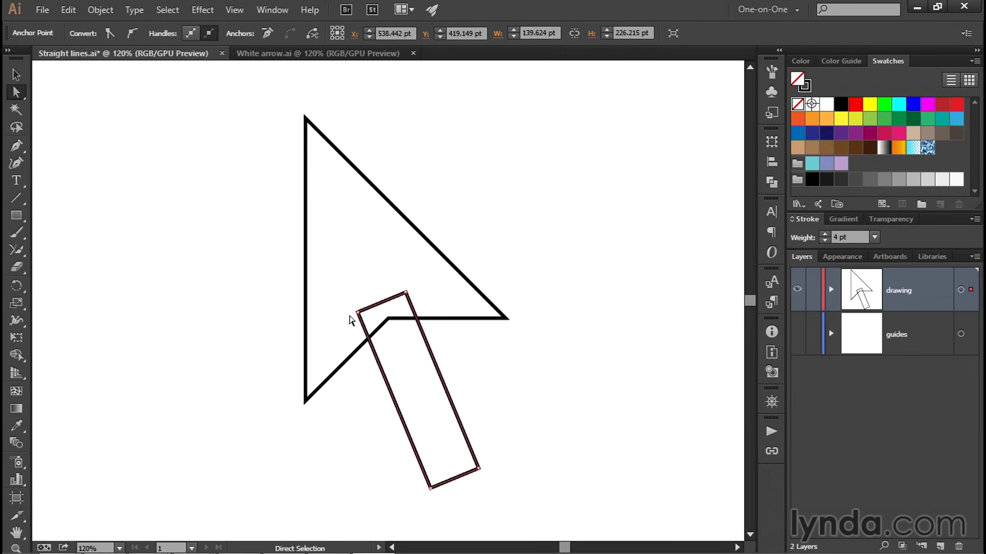
pyautogui.press('Delete')
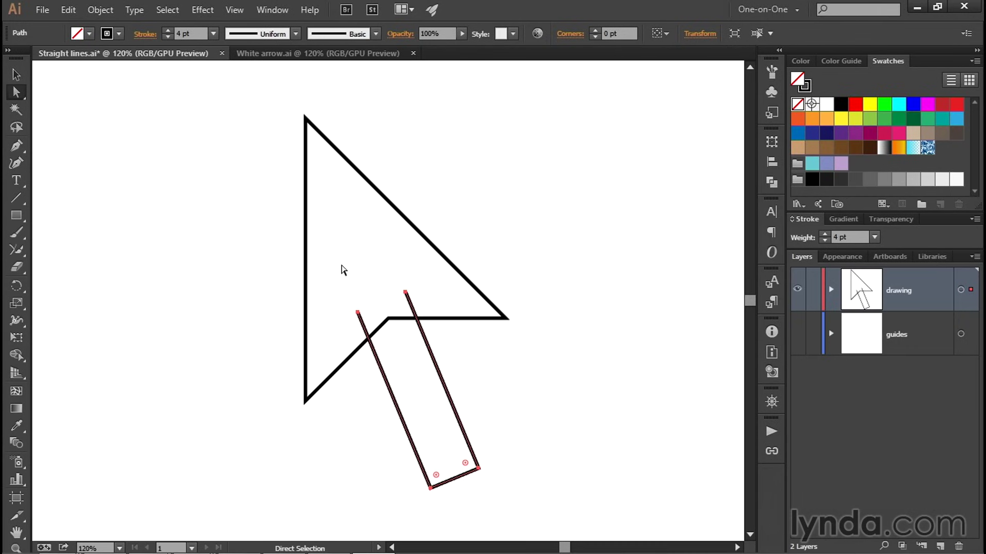
# Cut the triangle outline at its inner corner anchor, verify the split, and reselect everything.
pyautogui.click(389, 319)
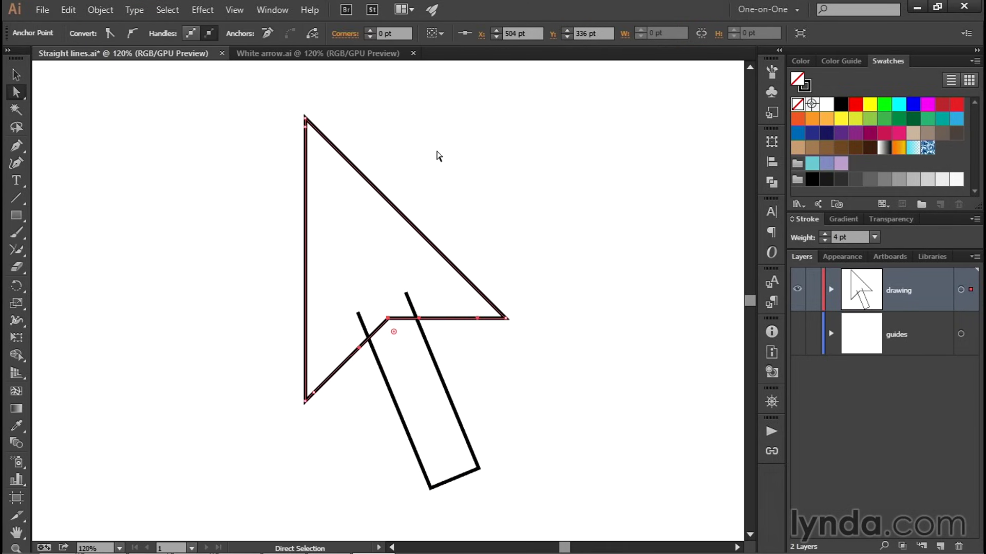
pyautogui.click(311, 39)
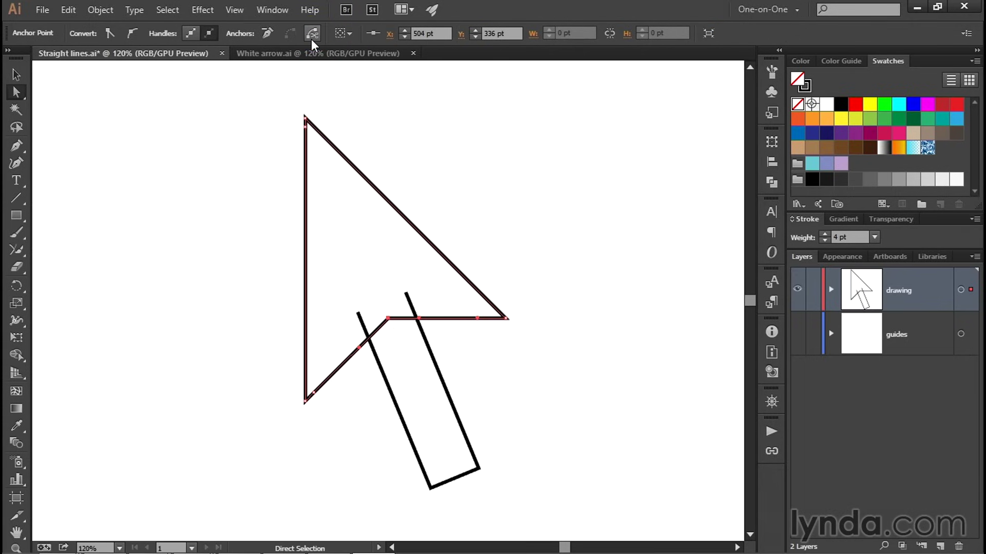
pyautogui.click(377, 302)
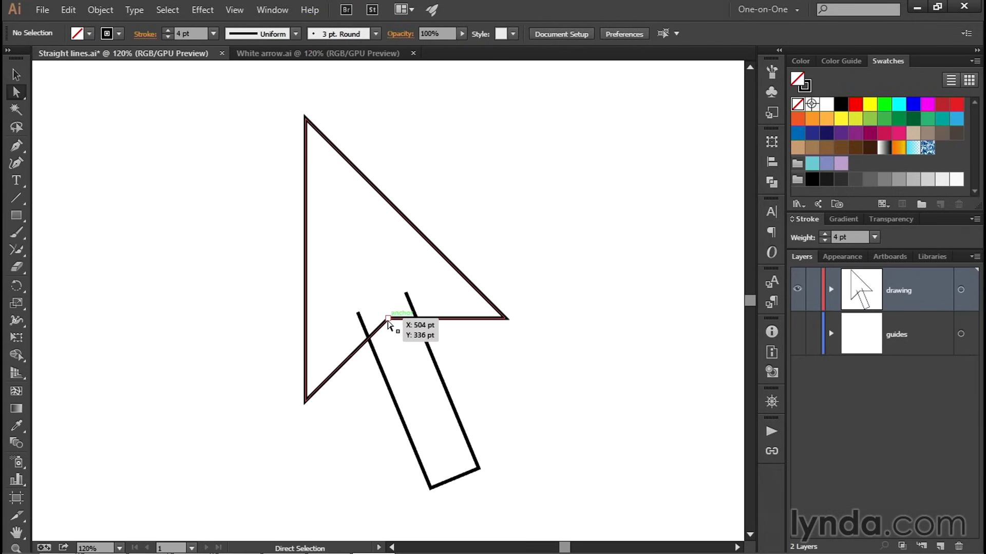
pyautogui.moveTo(388, 320); pyautogui.dragTo(391, 272)
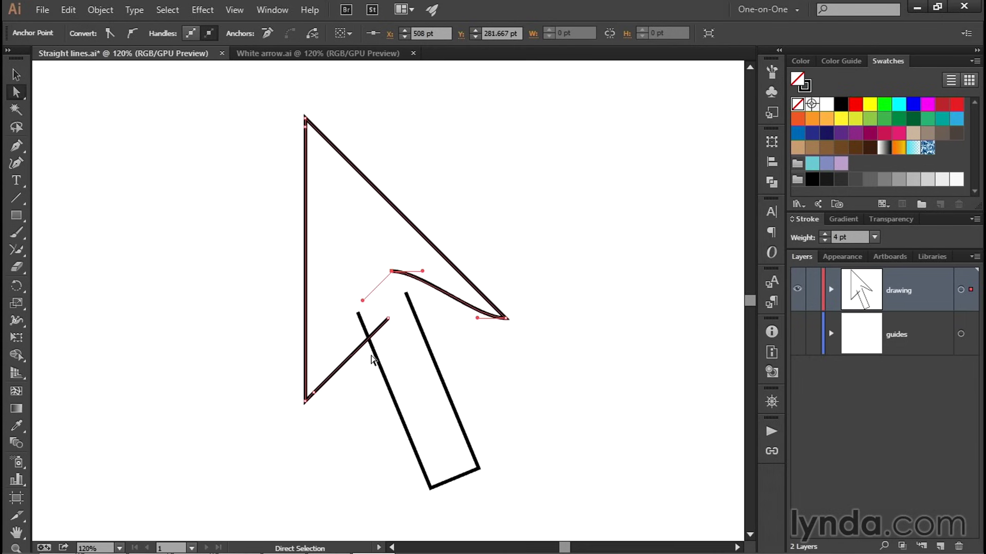
pyautogui.hotkey('ctrl', 'z')
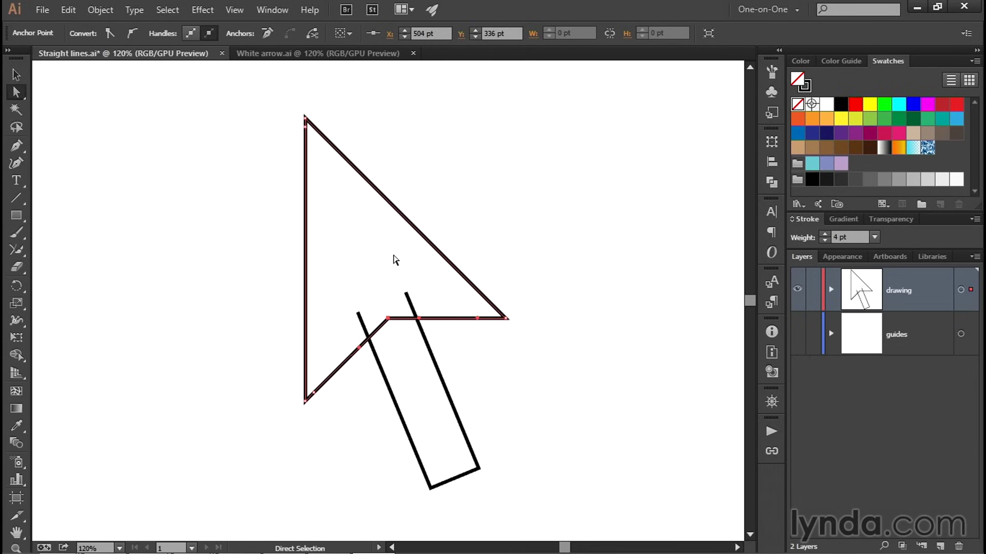
pyautogui.hotkey('ctrl', 'a')
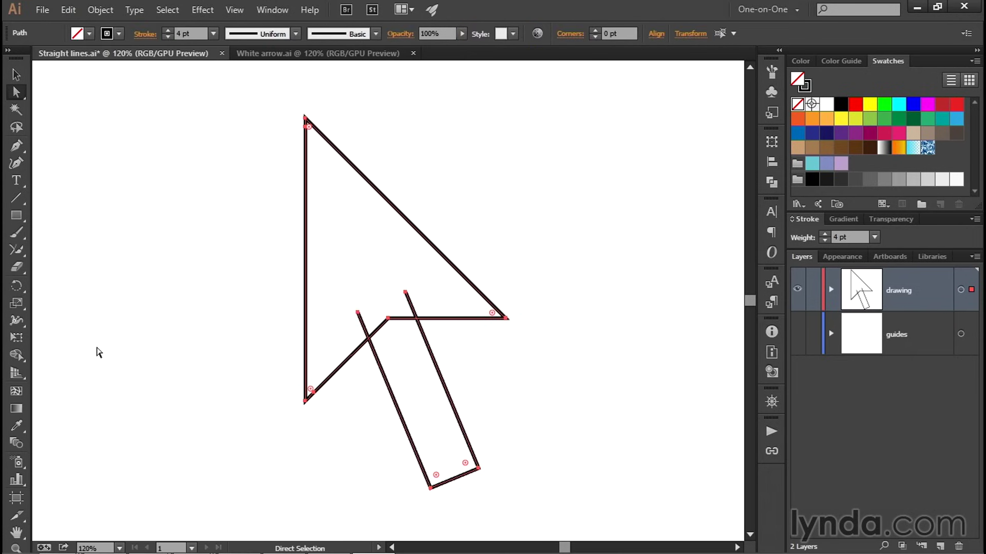
# Join the shaft's right and left lines to the arrowhead, trimming overlaps into one outline.
pyautogui.click(19, 251)
pyautogui.moveTo(418, 295); pyautogui.dragTo(396, 330)
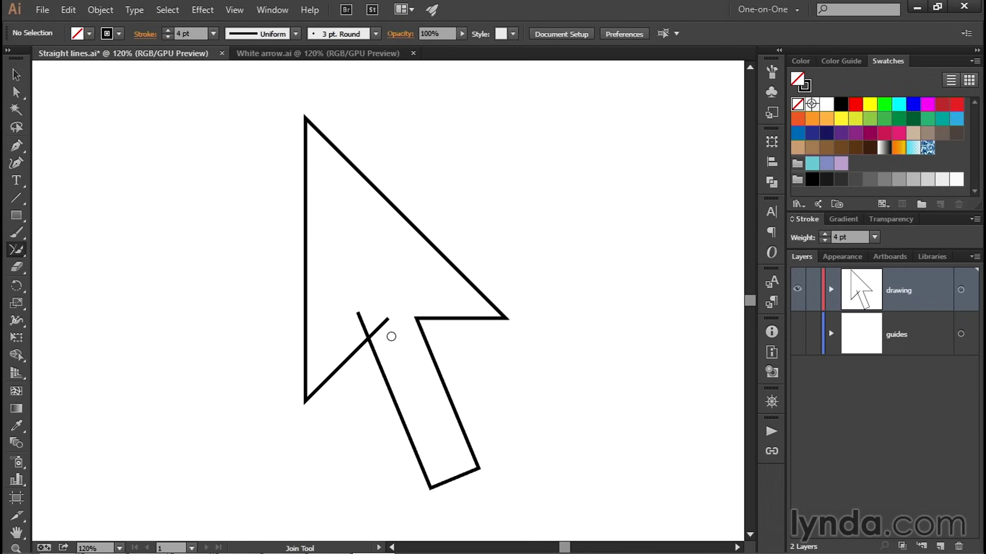
pyautogui.moveTo(392, 333); pyautogui.dragTo(345, 330)
pyautogui.press('v')
pyautogui.click(306, 215)
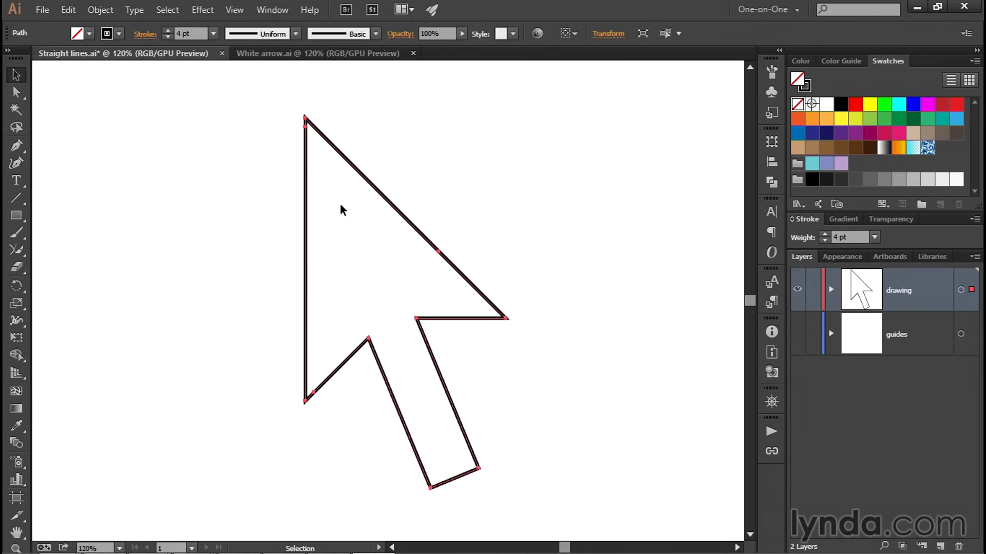
# Set the arrow outline's stroke weight to 10 pt.
pyautogui.click(185, 33)
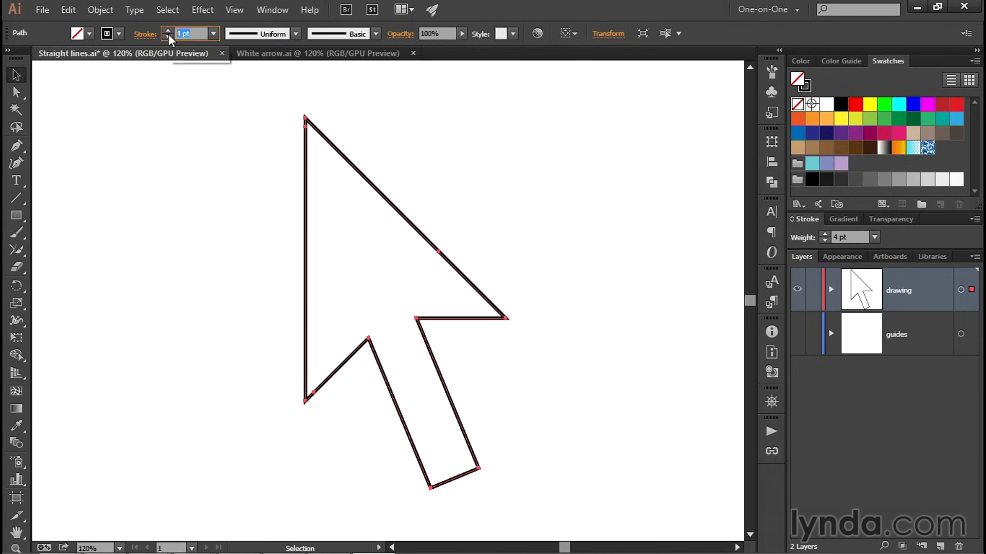
pyautogui.write('10')
pyautogui.press('Return')
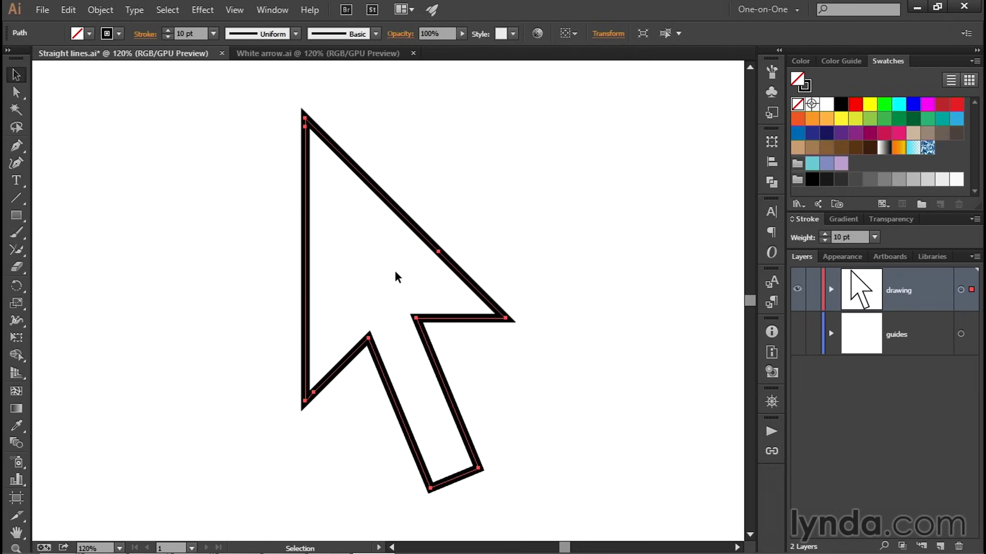
# Remove the extra anchors on the upper diagonal and lower-left edges, then deselect.
pyautogui.press('p')
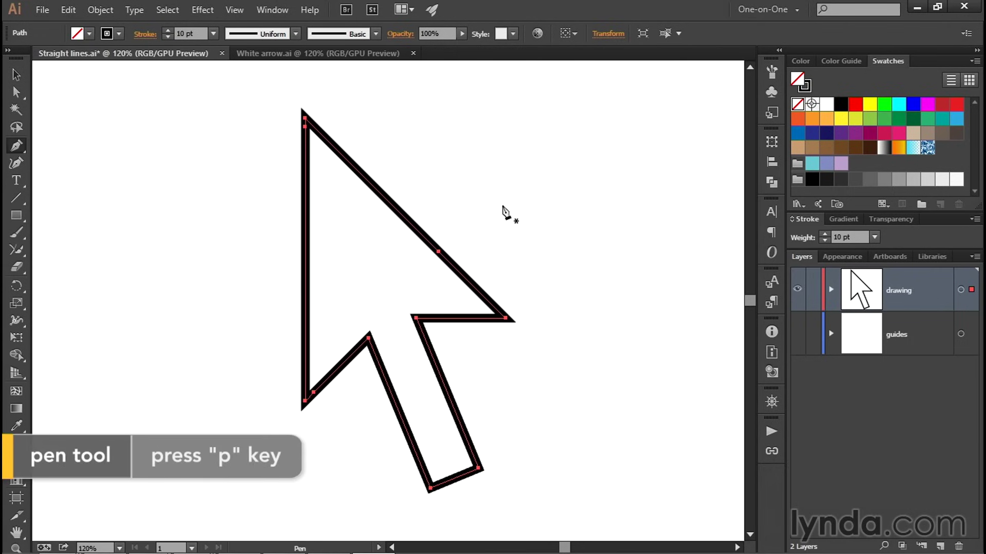
pyautogui.click(439, 252)
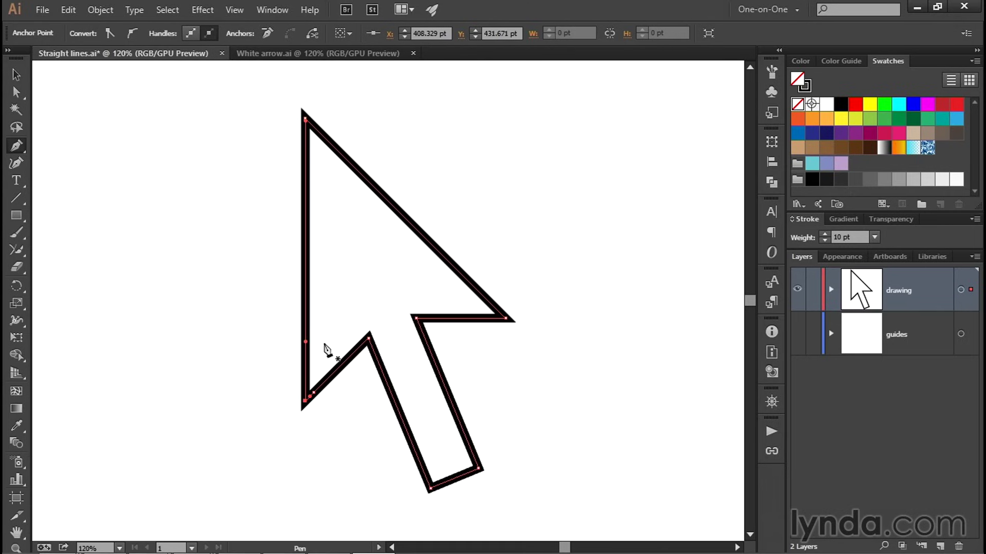
pyautogui.click(314, 393)
pyautogui.press('v')
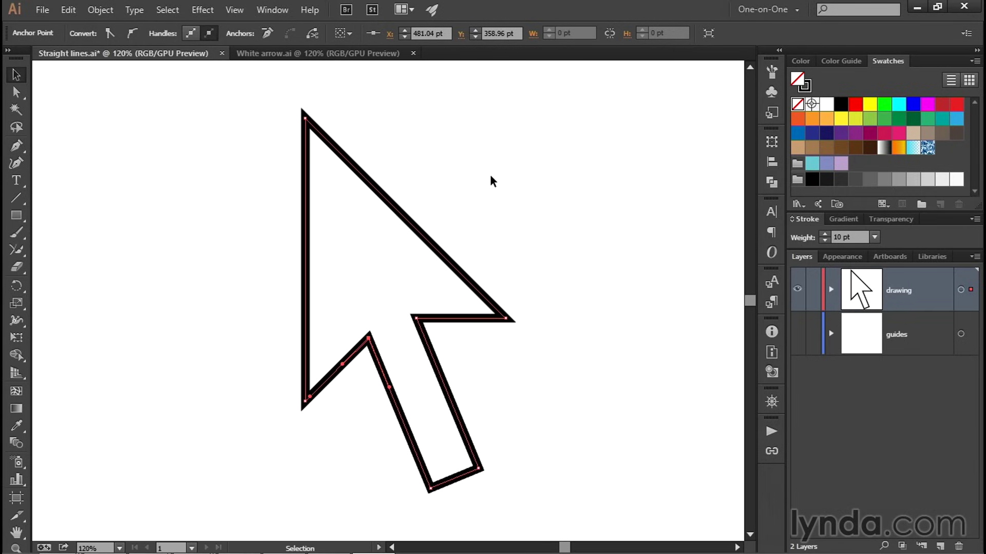
pyautogui.click(559, 211)
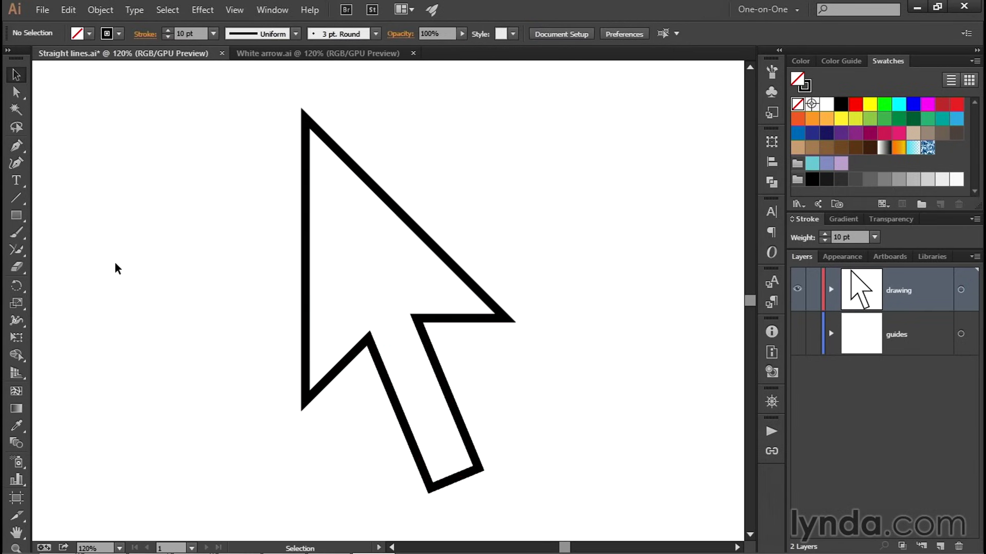